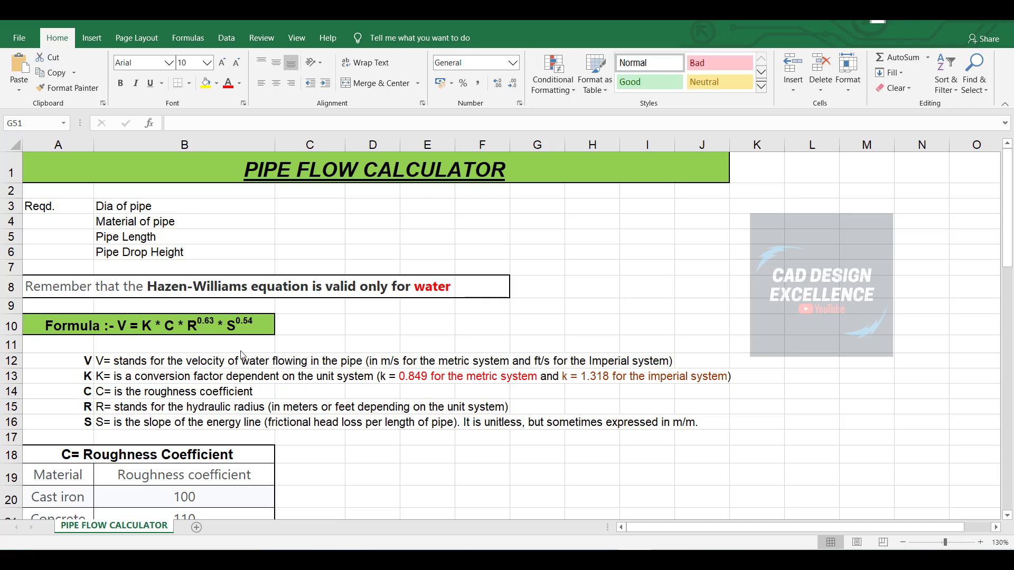
# Scroll past the roughness, hydraulic radius and slope notes to the 0.15 m steel-pipe Example at row 38.
pyautogui.scroll(-1, 159, 402)
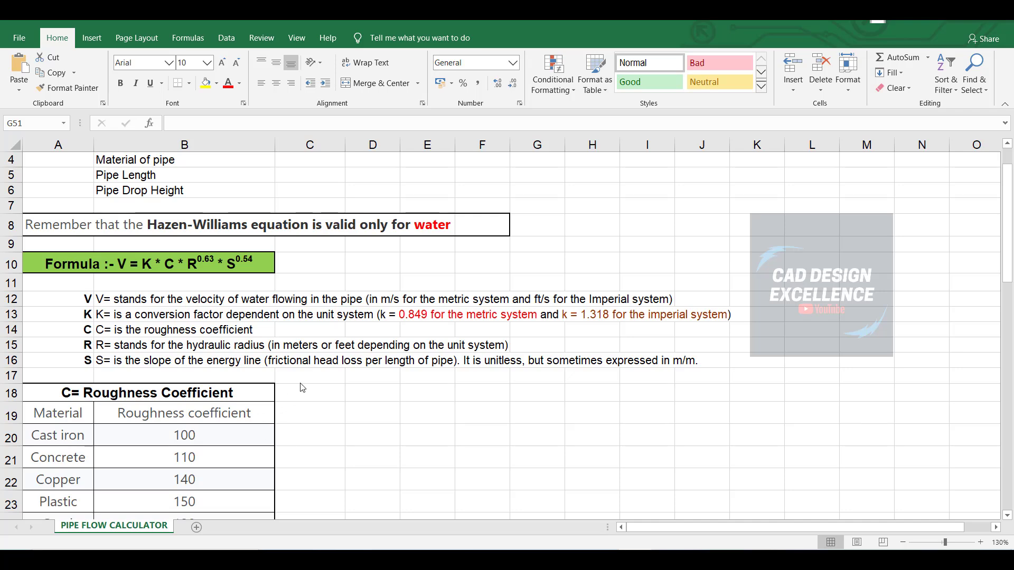
pyautogui.scroll(-1, 362, 376)
pyautogui.scroll(-2, 159, 303)
pyautogui.scroll(1, 114, 279)
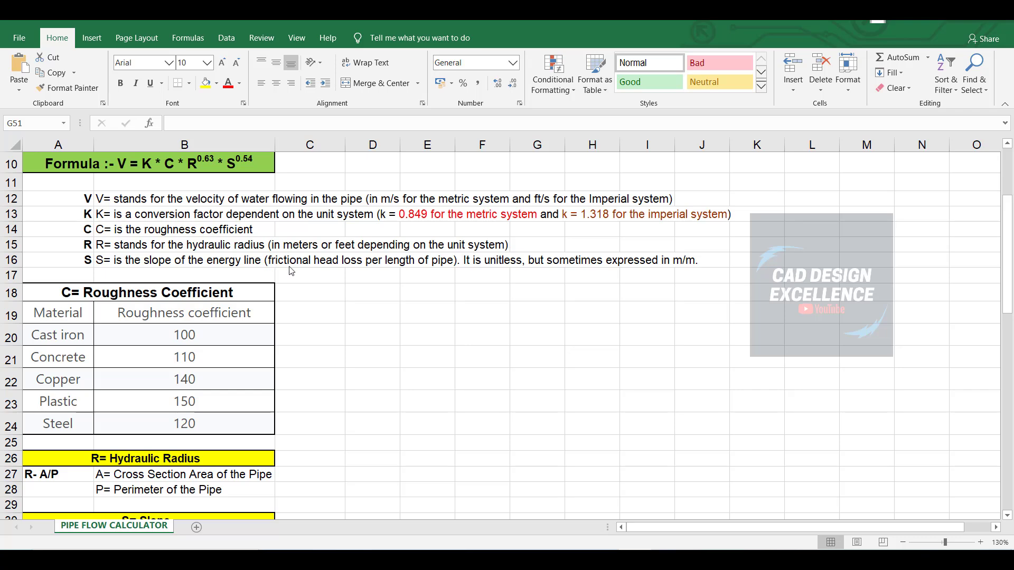
pyautogui.scroll(-2, 105, 391)
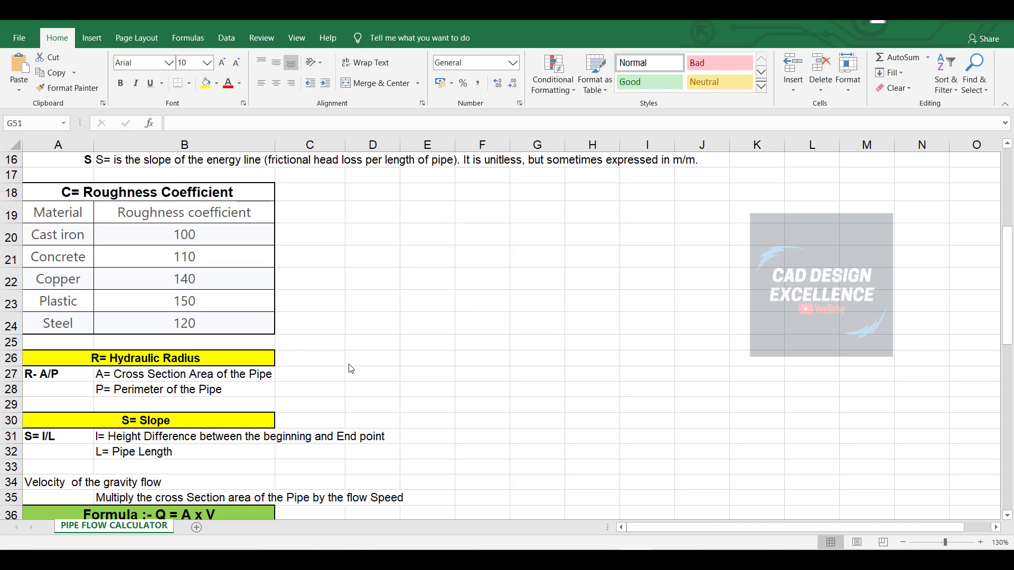
pyautogui.scroll(-2, 358, 364)
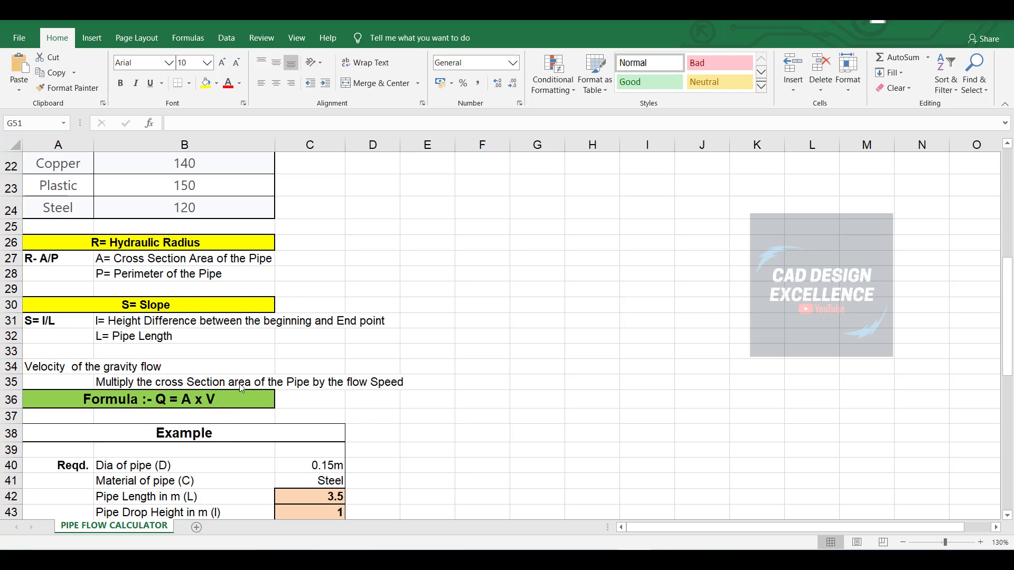
pyautogui.scroll(-1, 333, 363)
pyautogui.scroll(-2, 333, 363)
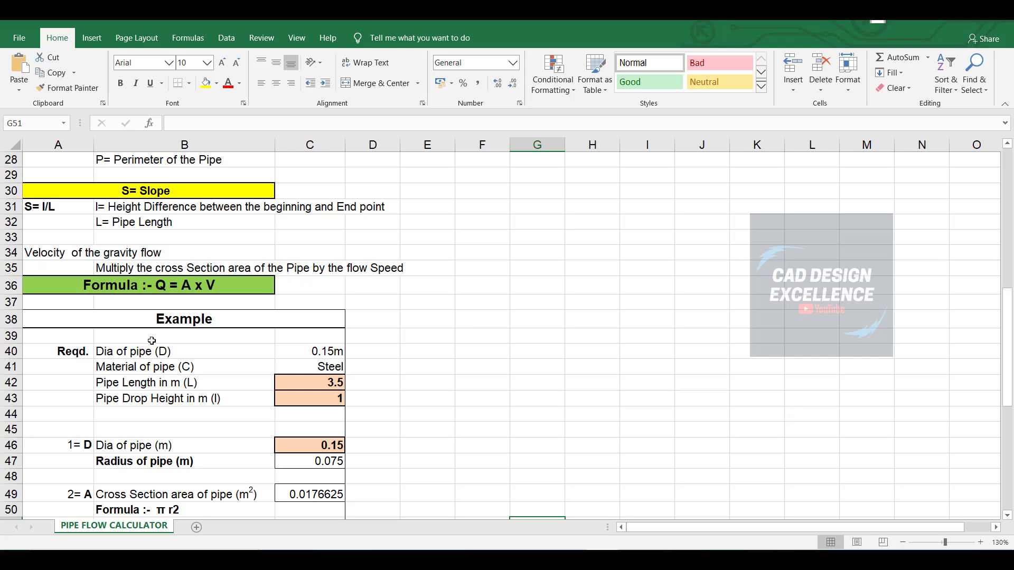
pyautogui.click(166, 353)
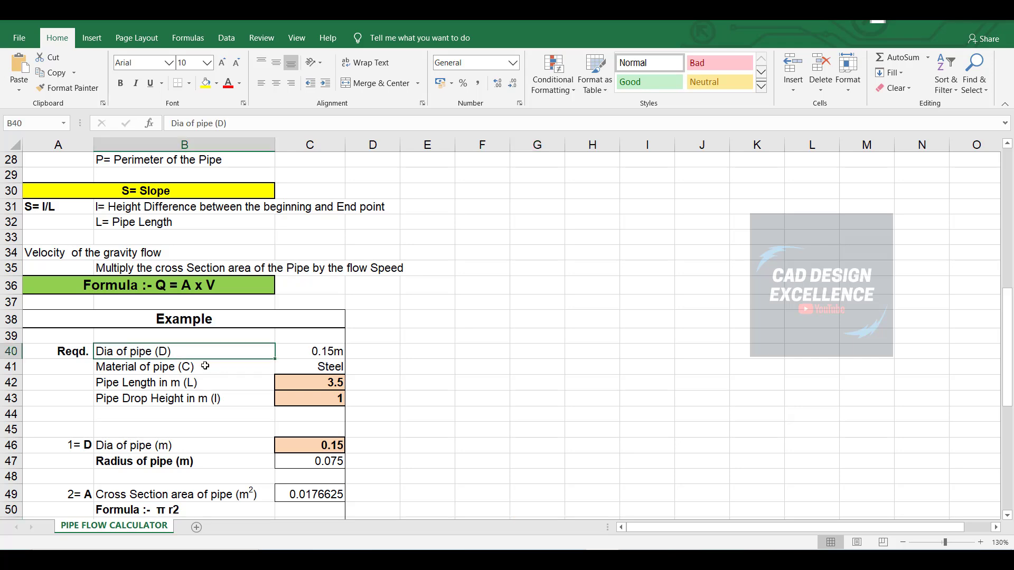
pyautogui.click(341, 353)
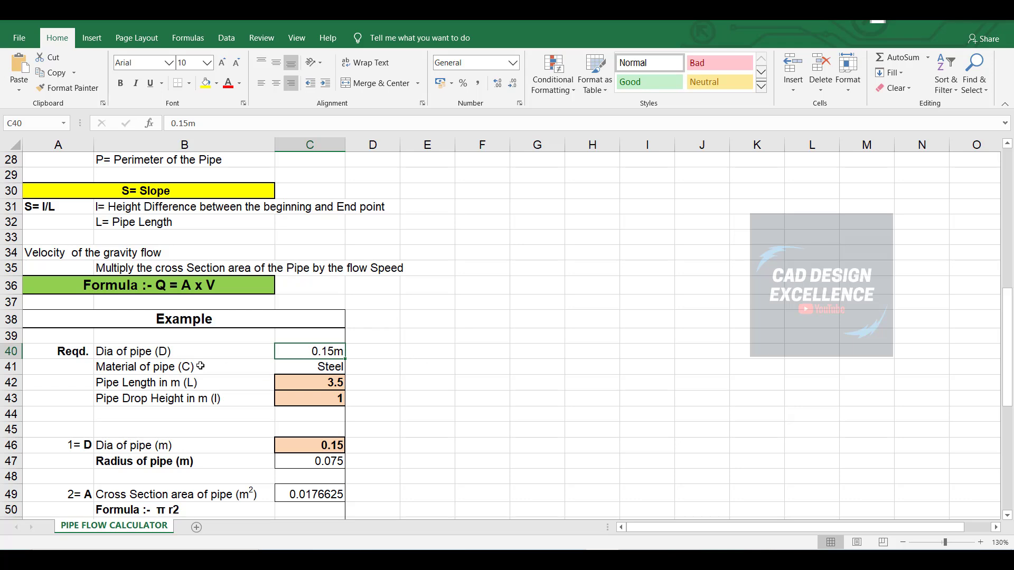
pyautogui.click(163, 366)
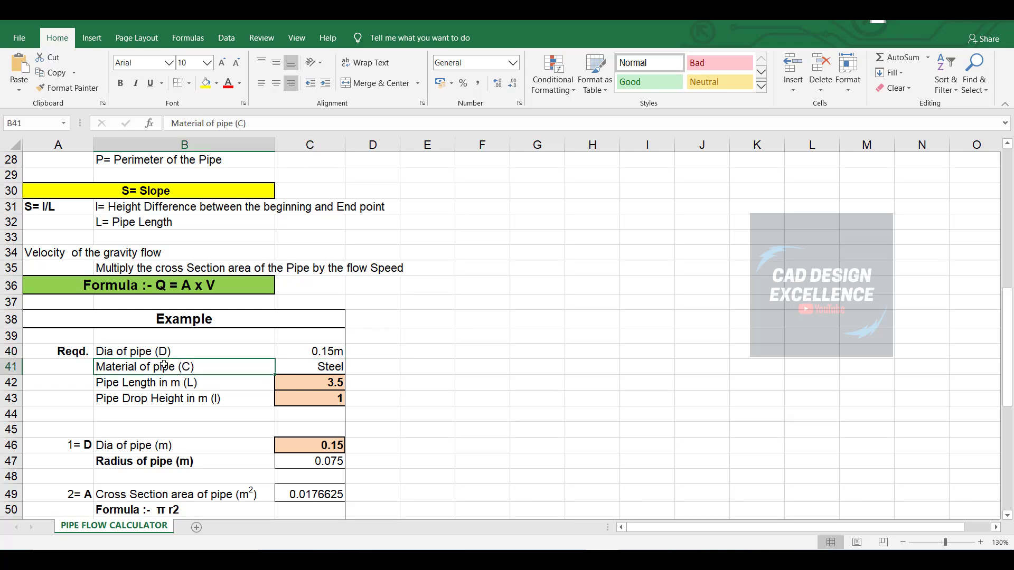
pyautogui.click(308, 368)
pyautogui.click(425, 358)
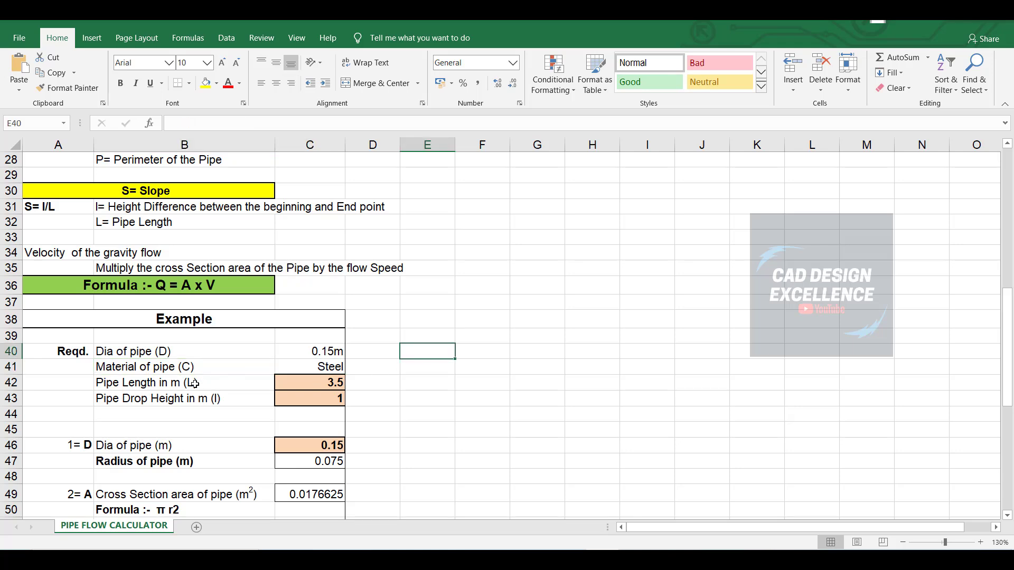
pyautogui.click(219, 383)
pyautogui.click(318, 383)
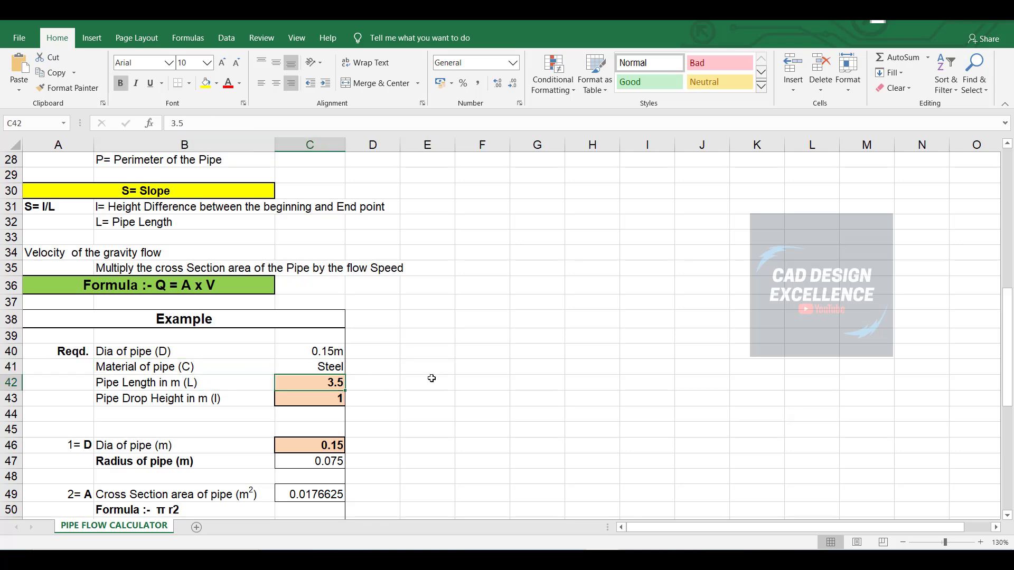
pyautogui.click(431, 378)
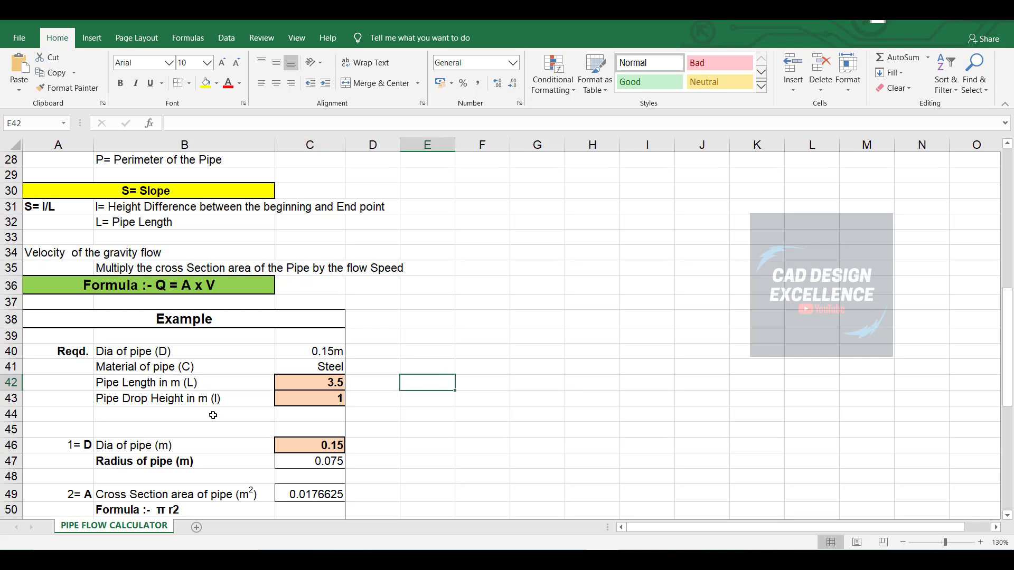
pyautogui.click(175, 401)
pyautogui.click(321, 402)
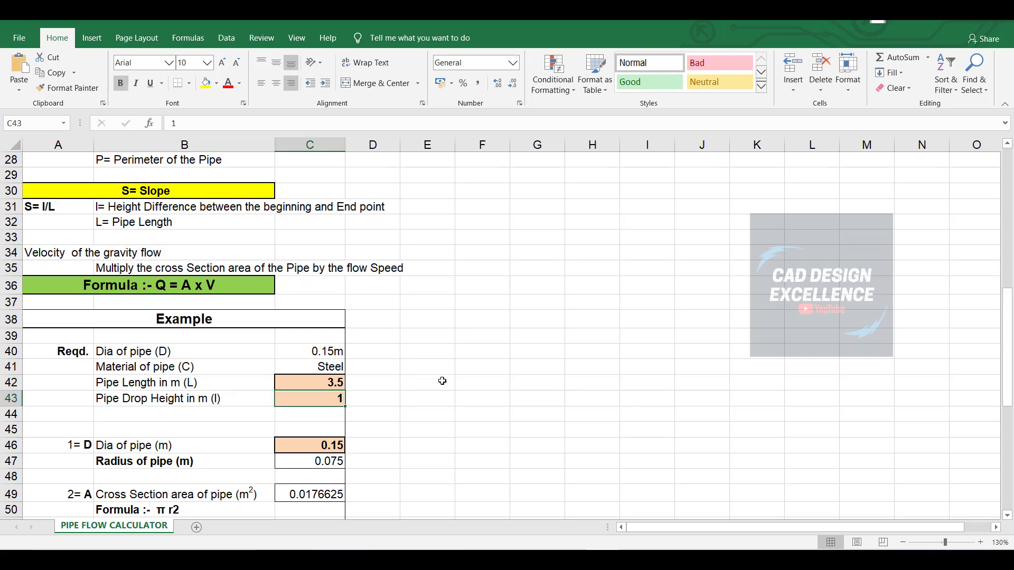
pyautogui.click(443, 381)
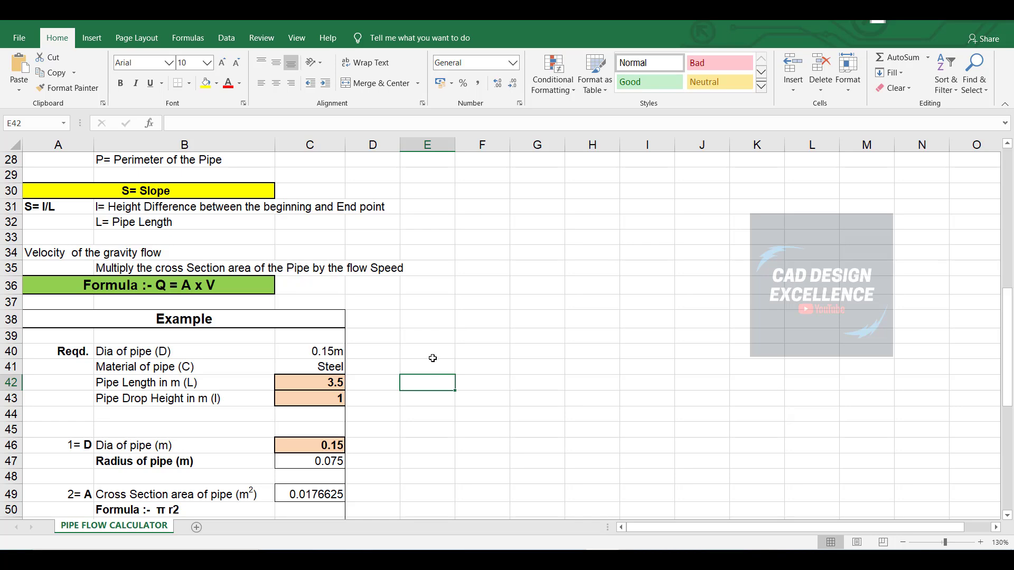
pyautogui.scroll(-1, 433, 343)
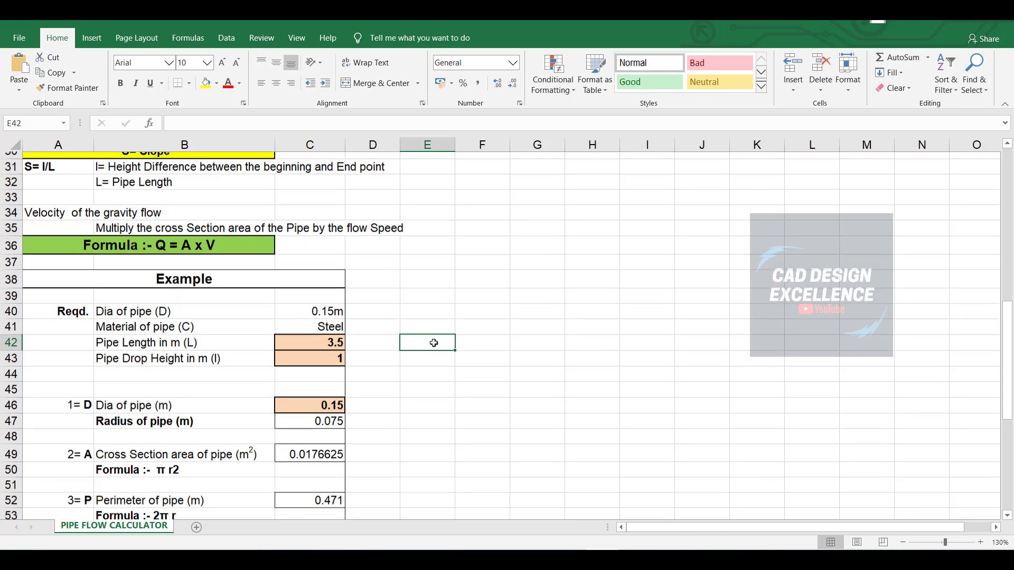
pyautogui.click(328, 395)
pyautogui.click(325, 415)
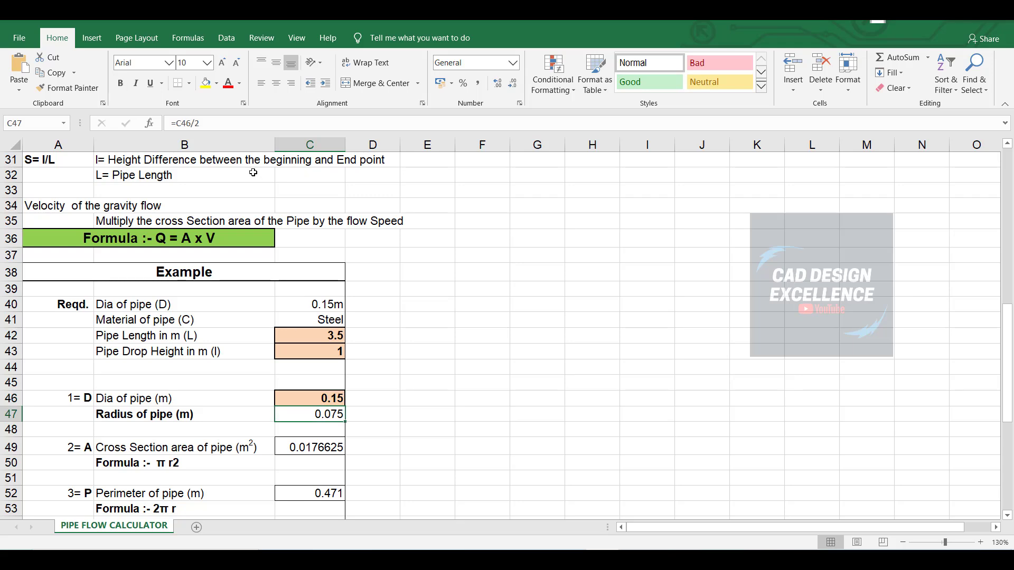
pyautogui.click(217, 123)
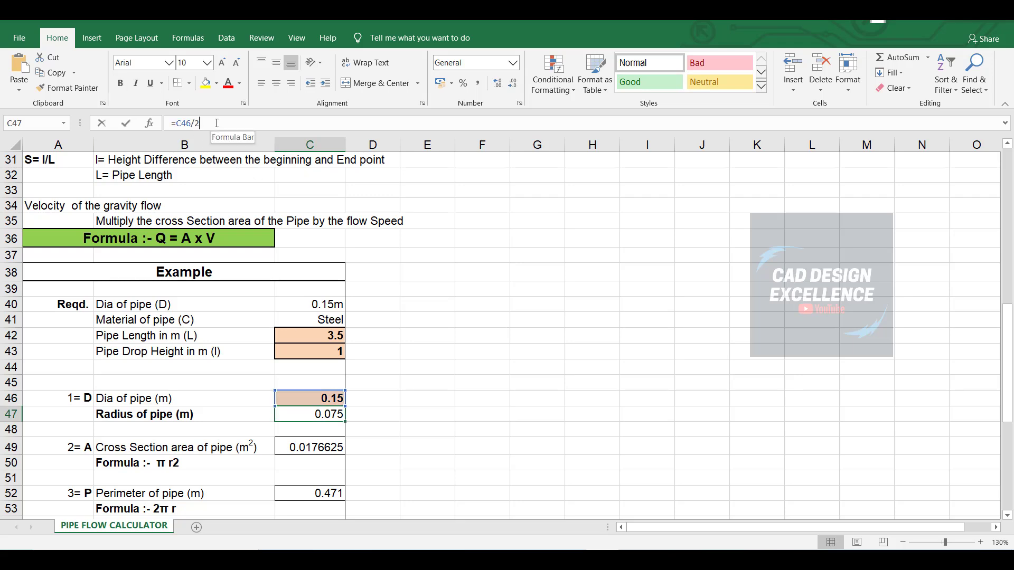
pyautogui.click(430, 394)
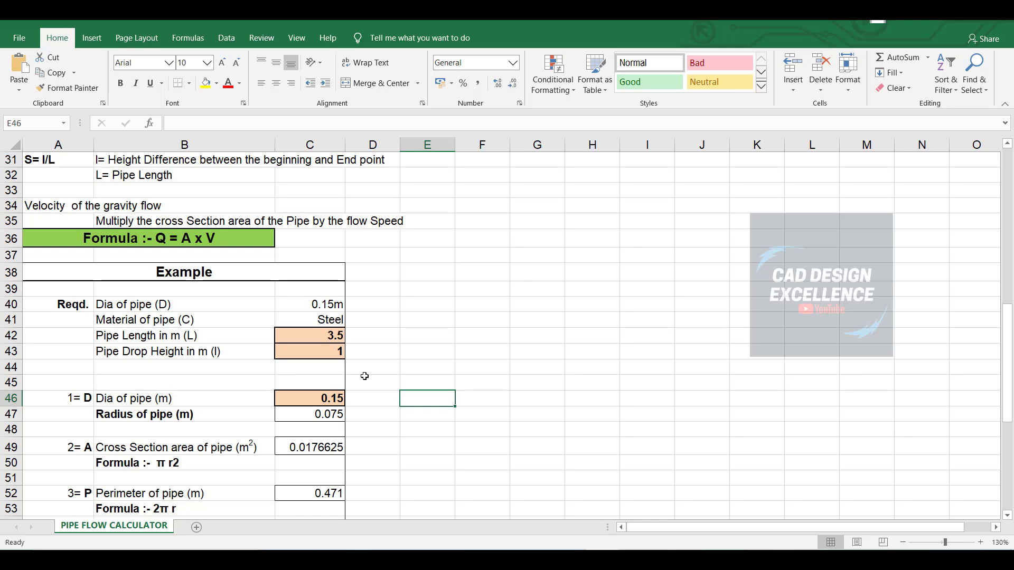
pyautogui.scroll(-2, 364, 376)
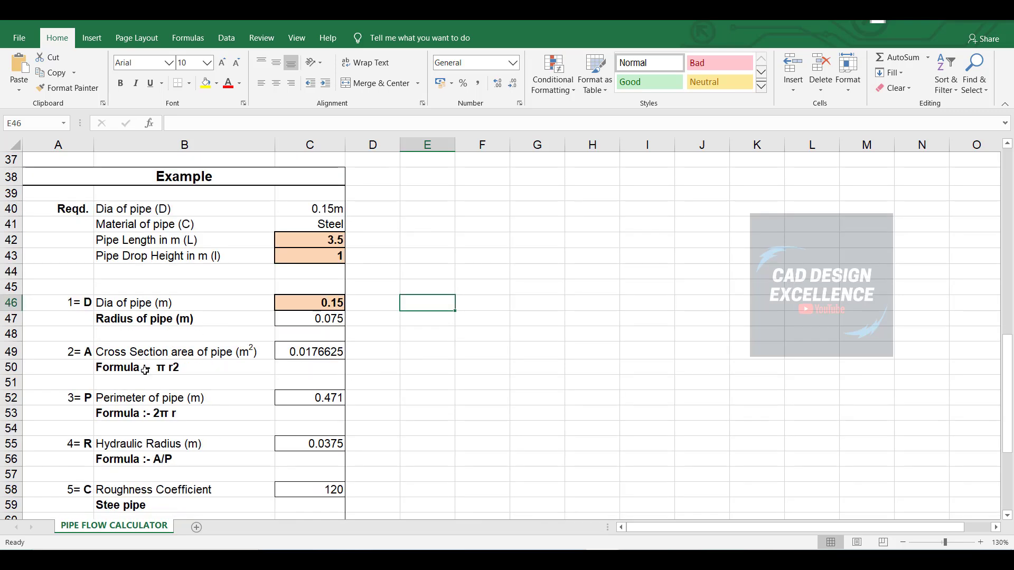
pyautogui.click(329, 353)
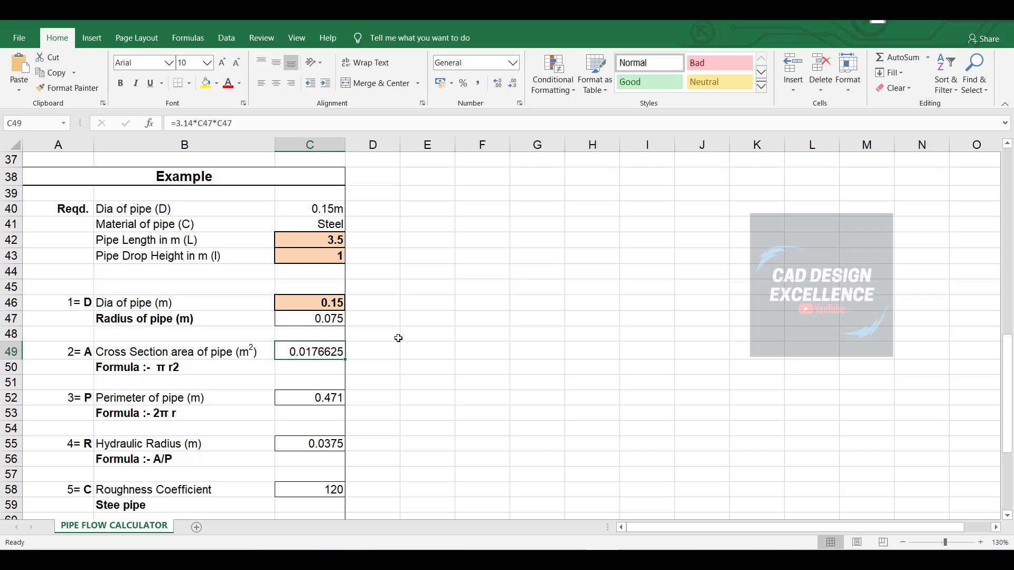
pyautogui.click(398, 337)
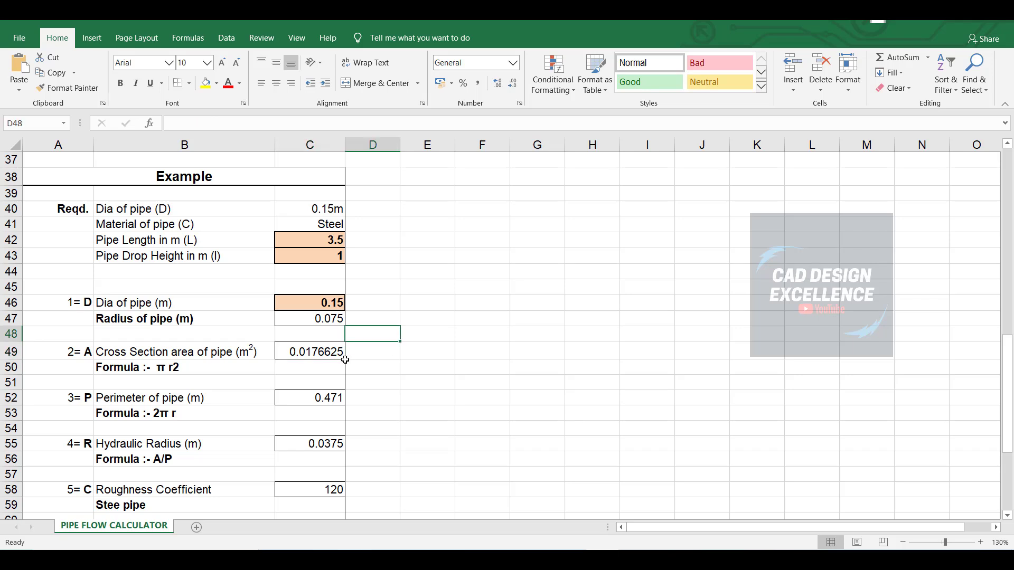
pyautogui.click(371, 371)
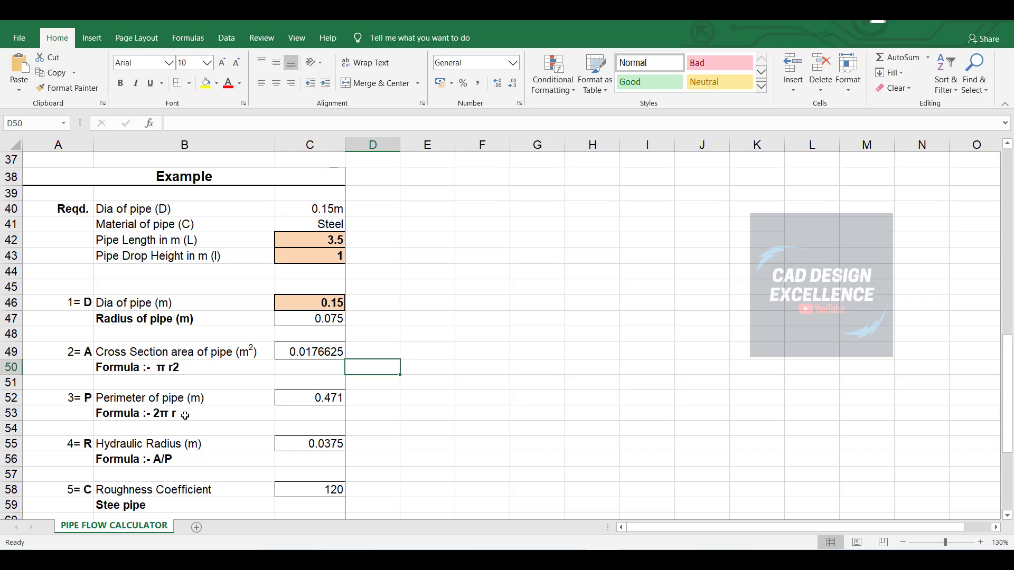
pyautogui.click(332, 401)
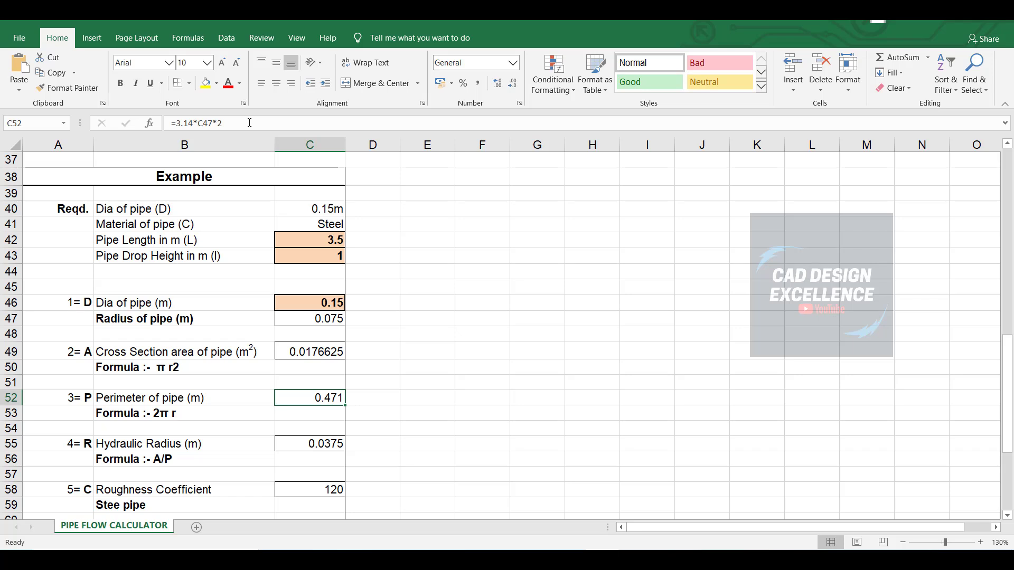
pyautogui.press('F2')
pyautogui.click(456, 411)
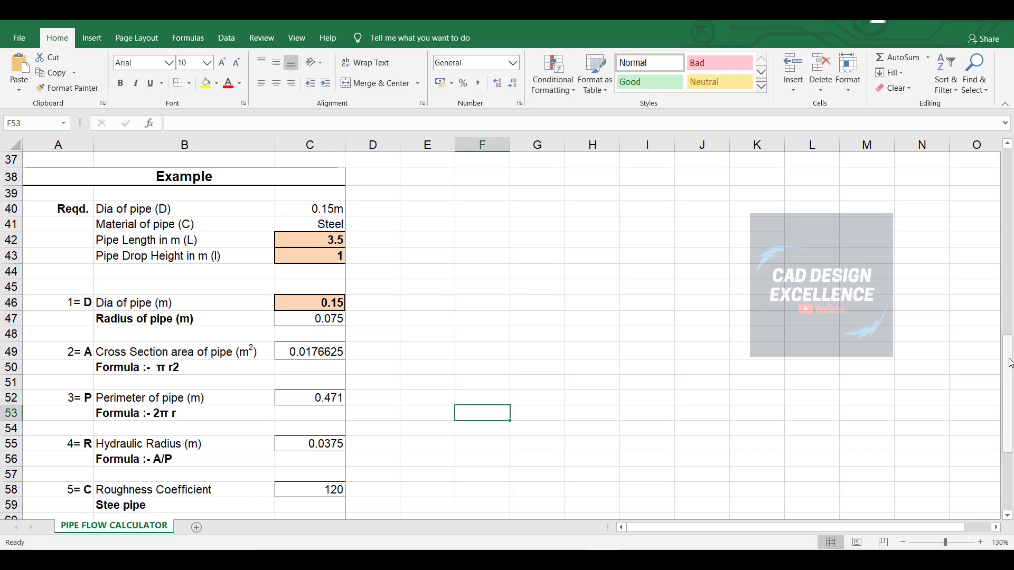
pyautogui.moveTo(1010, 362); pyautogui.dragTo(1009, 373)
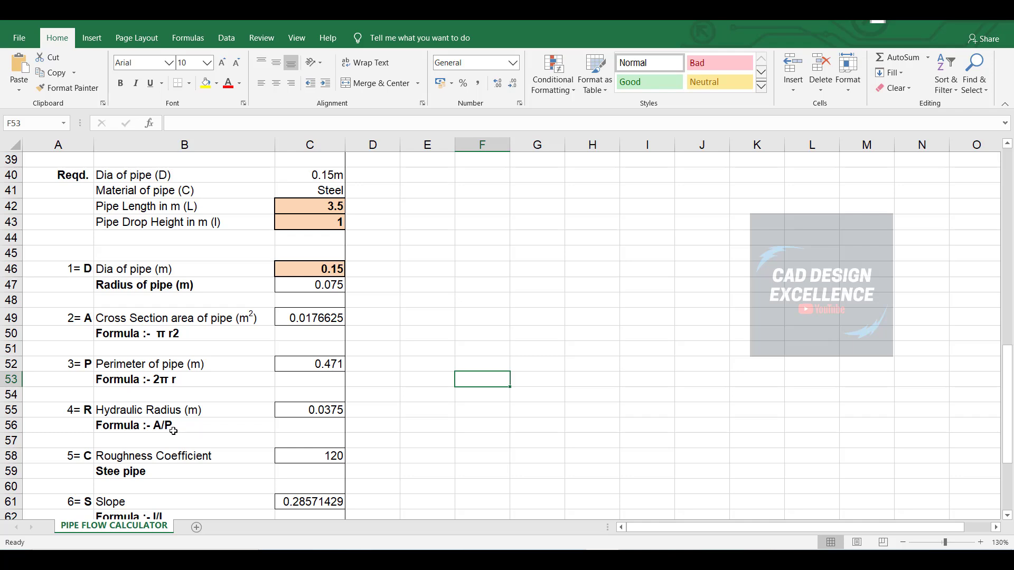
pyautogui.click(331, 410)
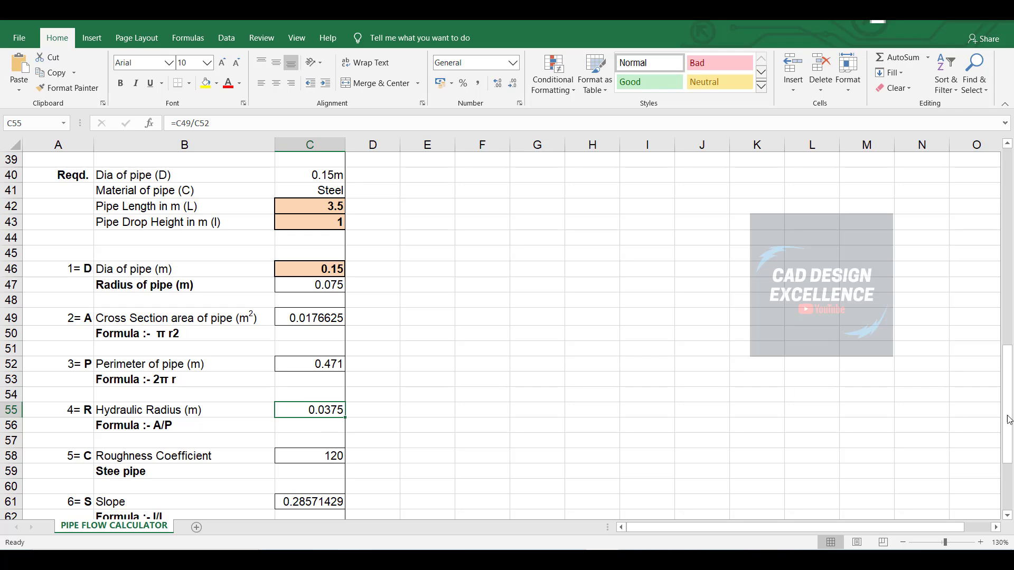
pyautogui.moveTo(1009, 420); pyautogui.dragTo(1009, 434)
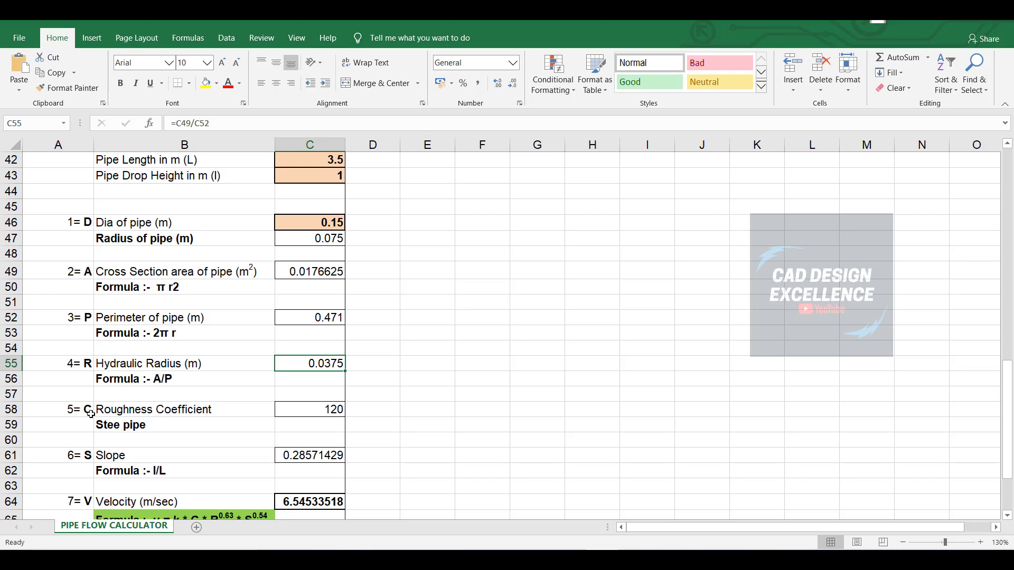
pyautogui.click(161, 428)
pyautogui.scroll(4, 369, 356)
pyautogui.scroll(3, 364, 357)
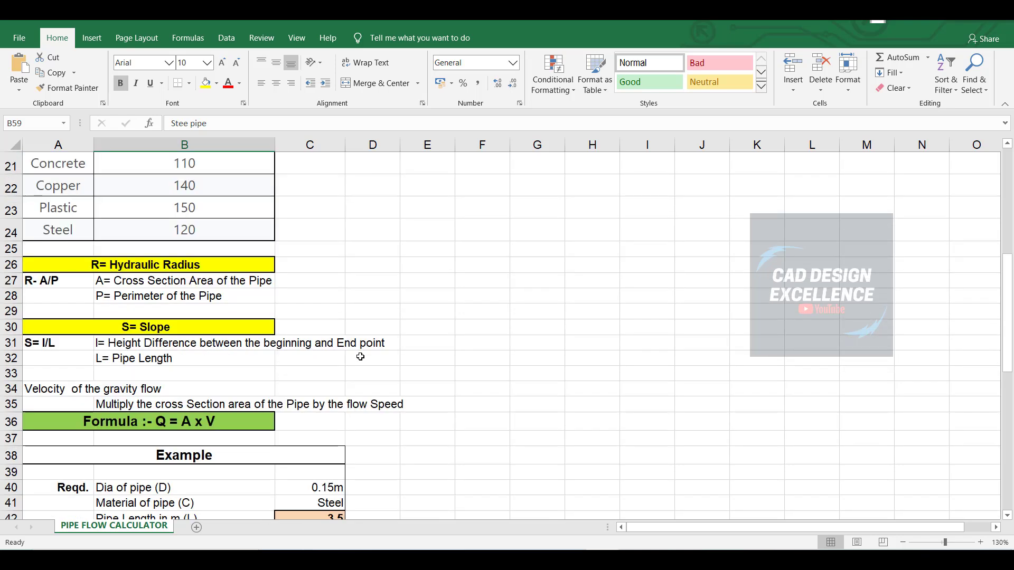
pyautogui.scroll(3, 361, 357)
pyautogui.click(58, 384)
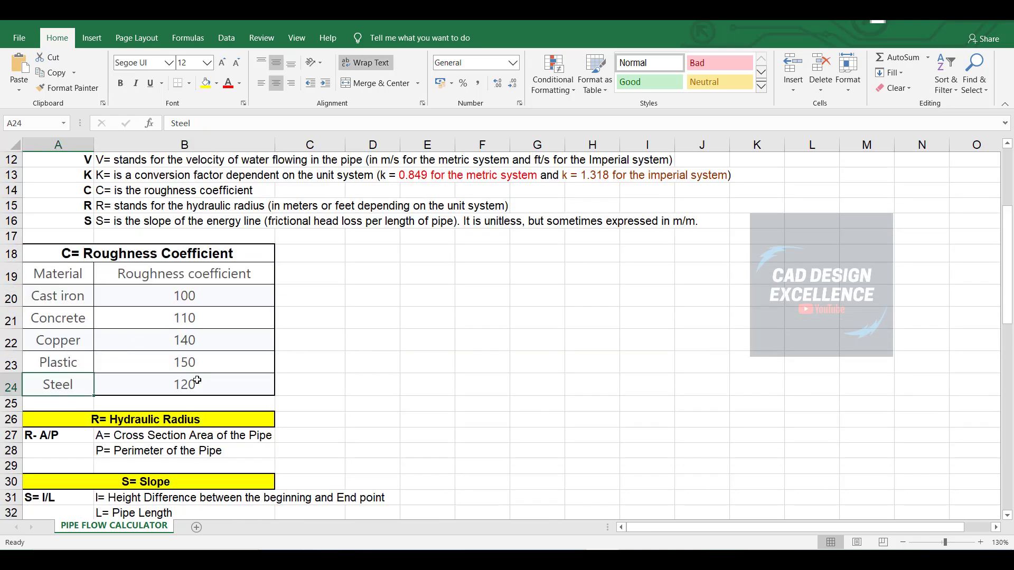
pyautogui.click(196, 381)
pyautogui.scroll(-3, 461, 360)
pyautogui.scroll(-3, 461, 360)
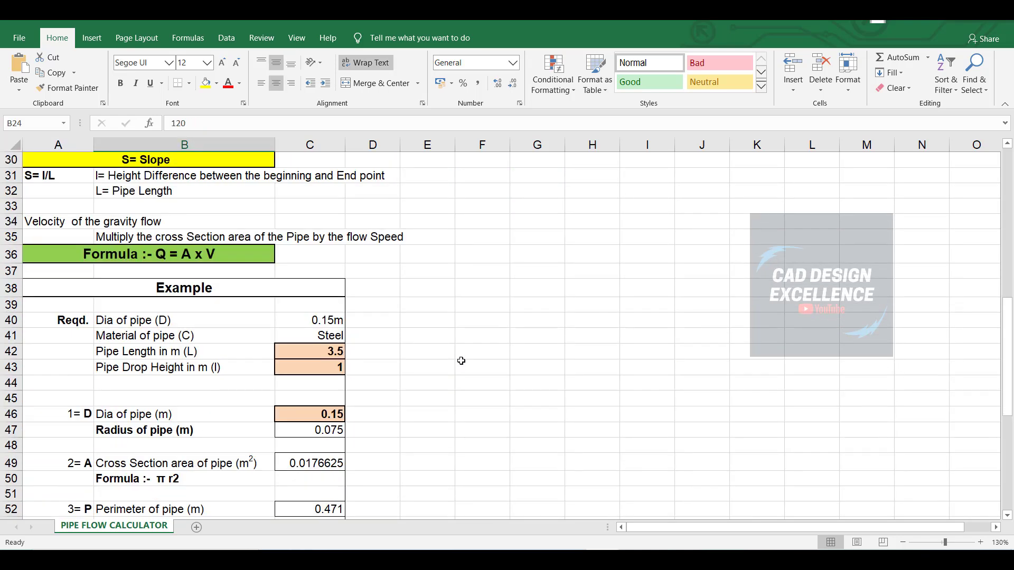
pyautogui.scroll(-4, 461, 361)
pyautogui.click(315, 410)
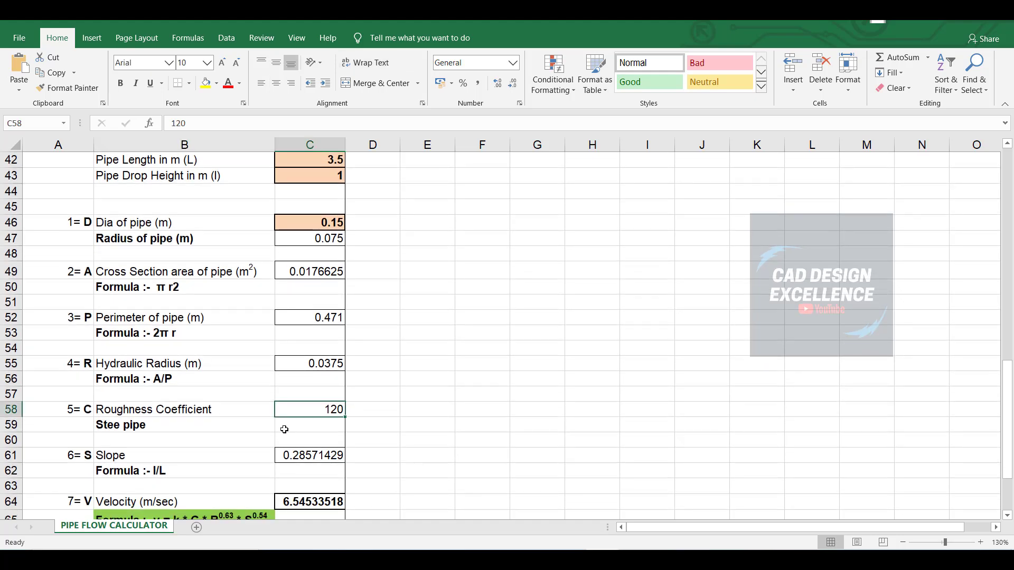
pyautogui.click(458, 427)
pyautogui.click(130, 458)
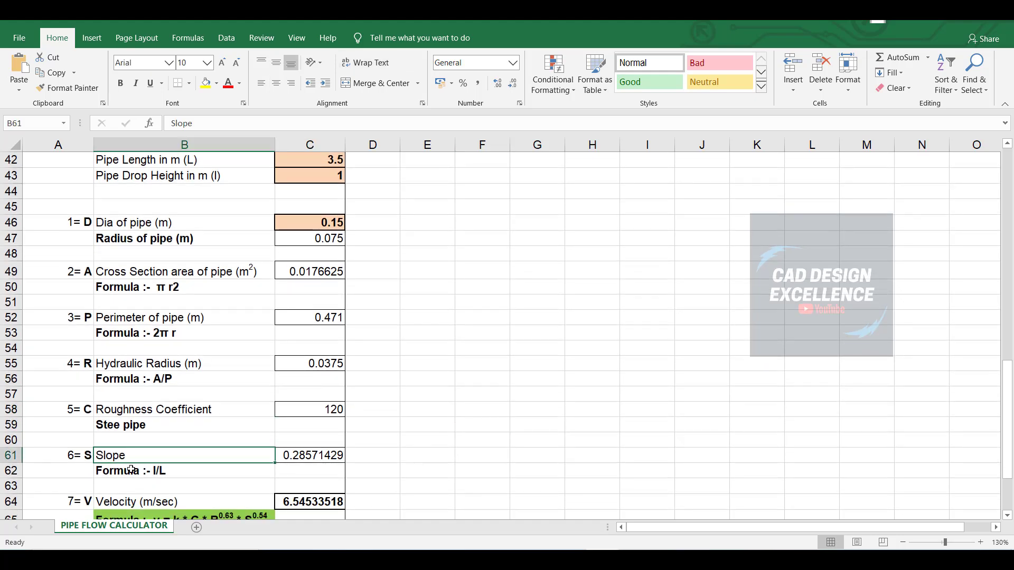
pyautogui.click(170, 472)
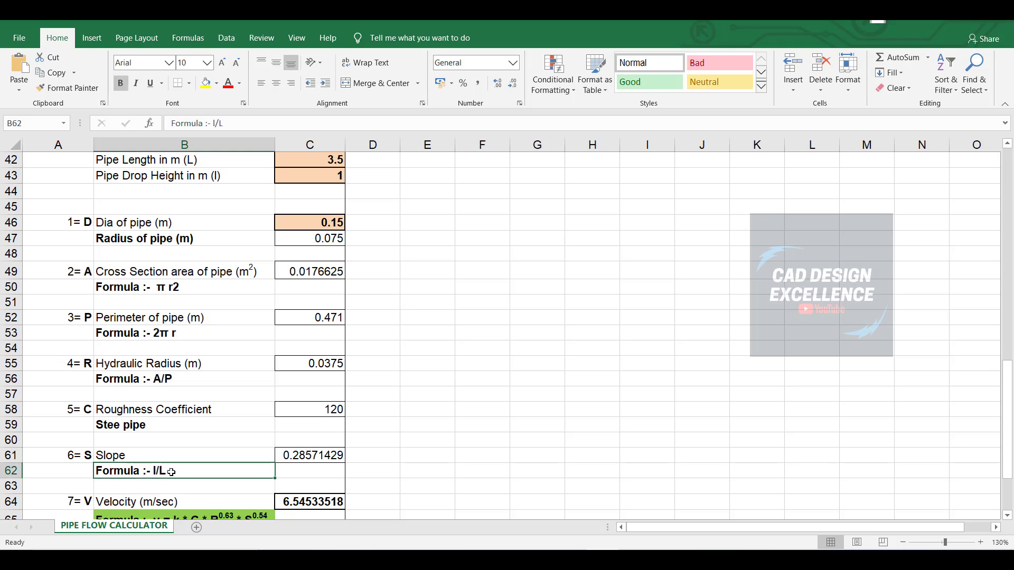
pyautogui.click(317, 455)
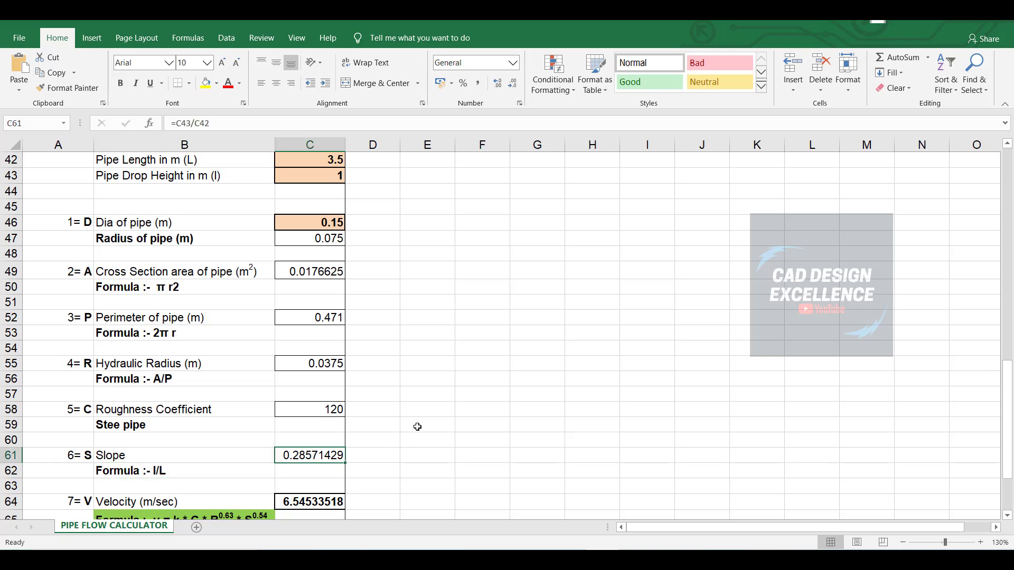
pyautogui.scroll(-3, 417, 427)
pyautogui.click(170, 361)
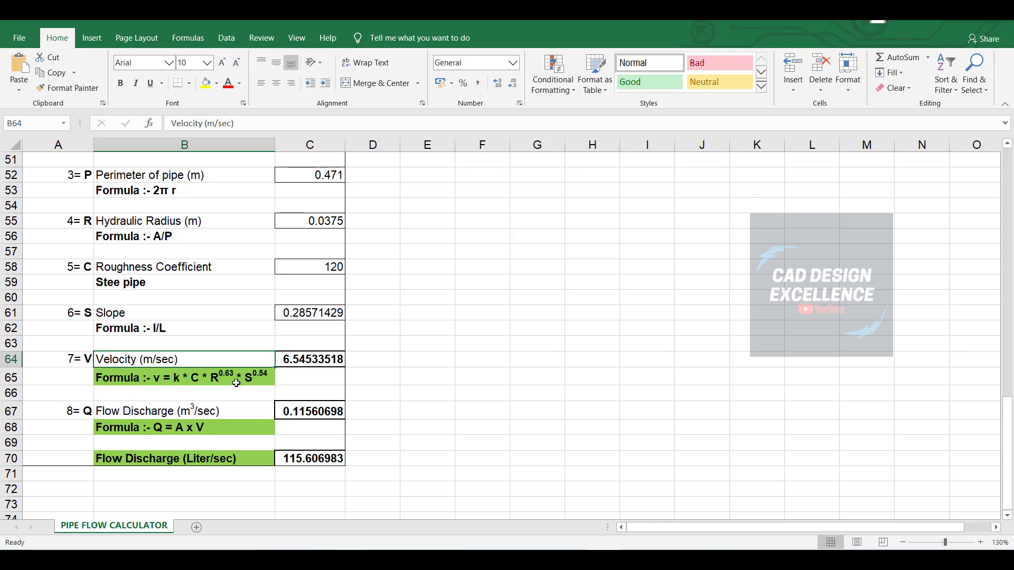
pyautogui.click(323, 360)
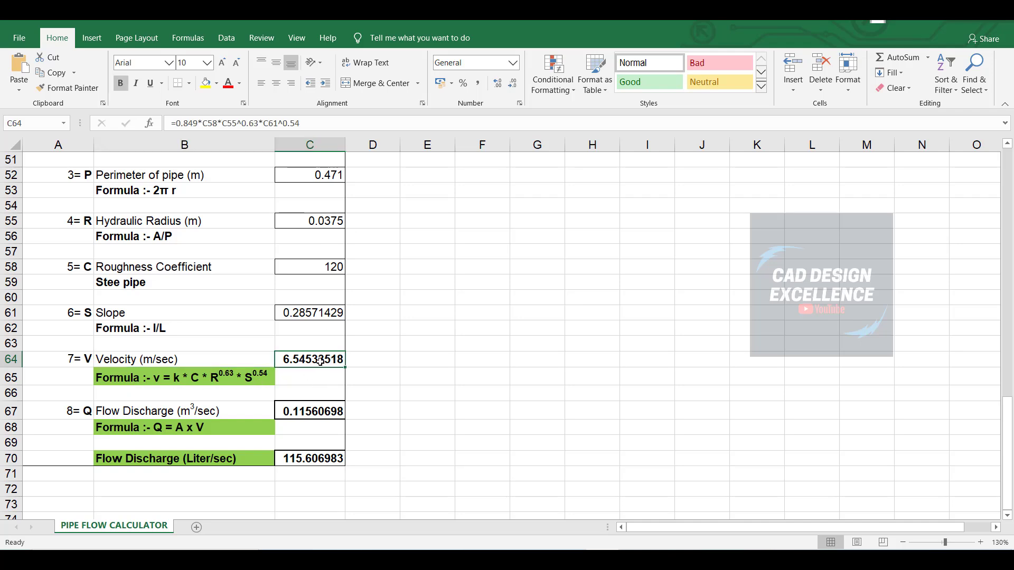
pyautogui.click(444, 367)
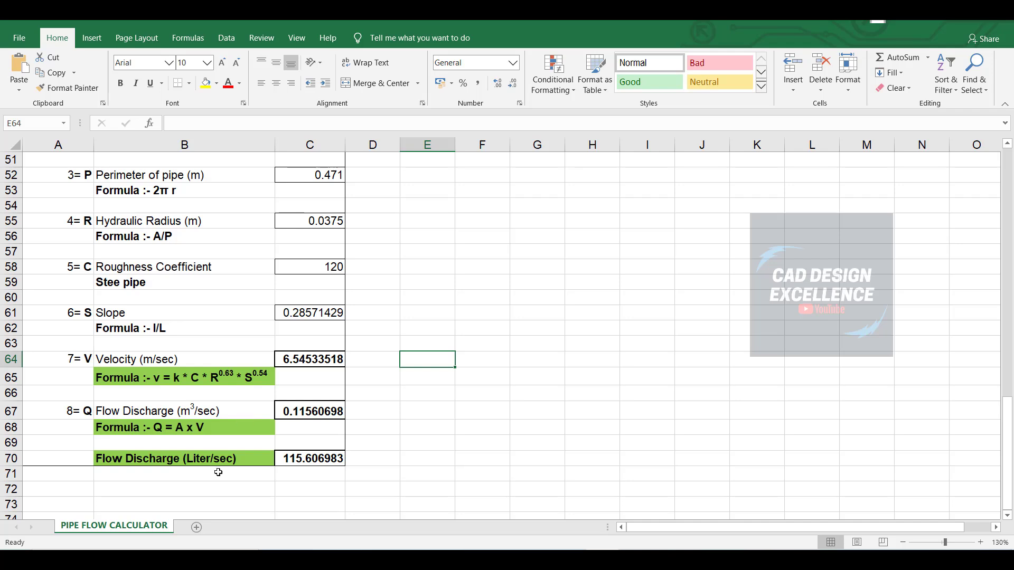
pyautogui.click(327, 413)
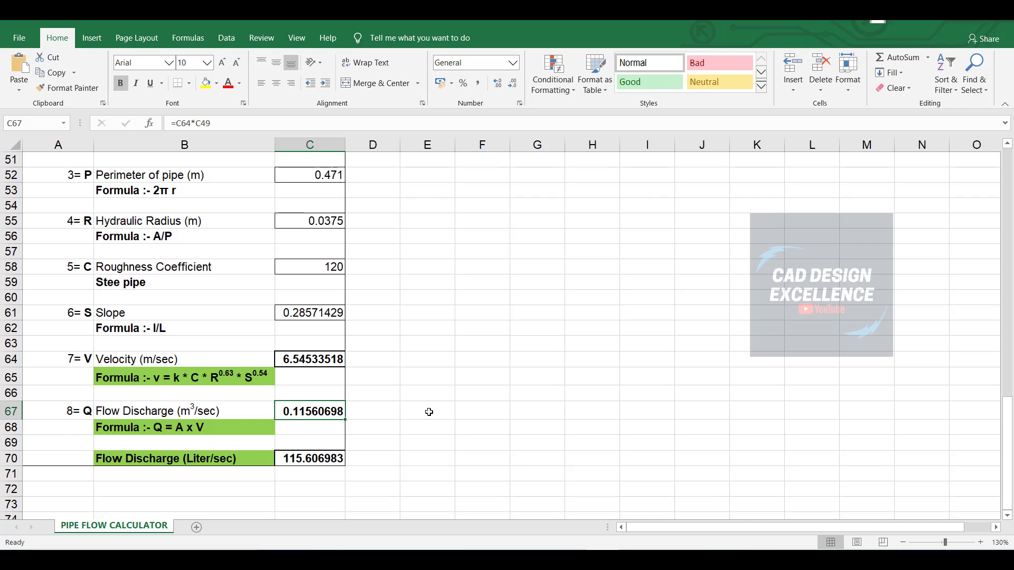
pyautogui.click(217, 460)
pyautogui.click(317, 460)
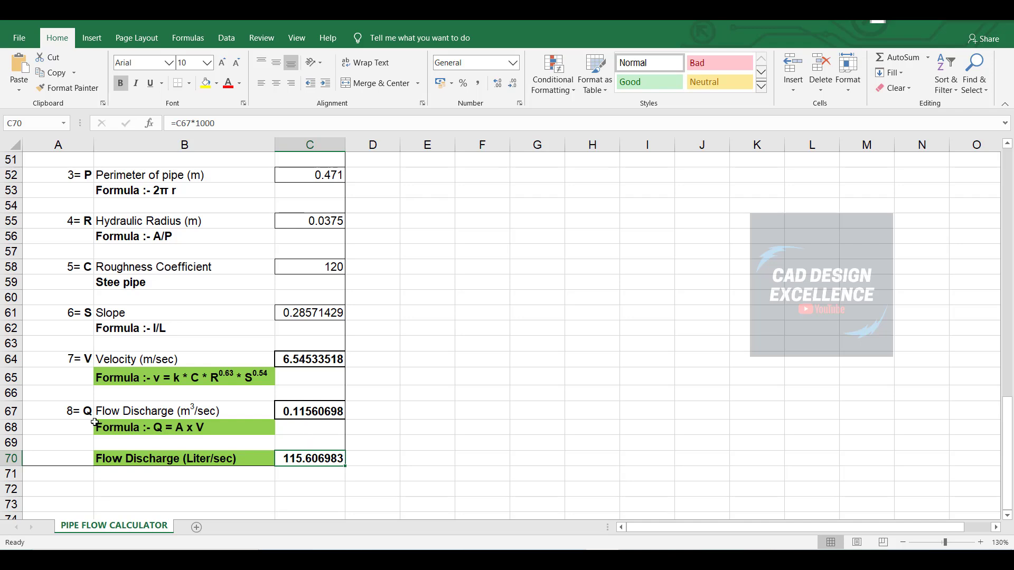
pyautogui.click(316, 409)
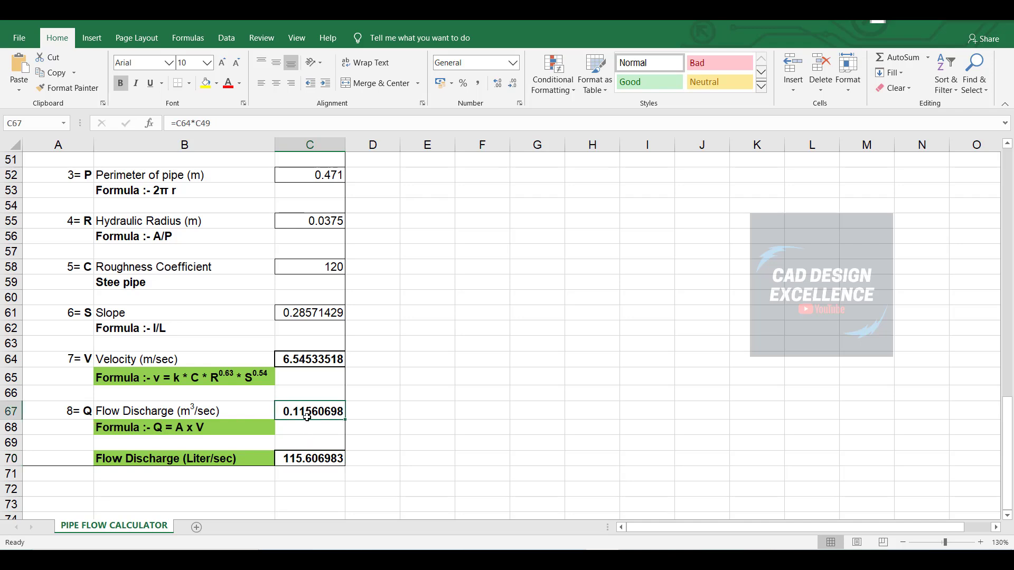
pyautogui.click(312, 460)
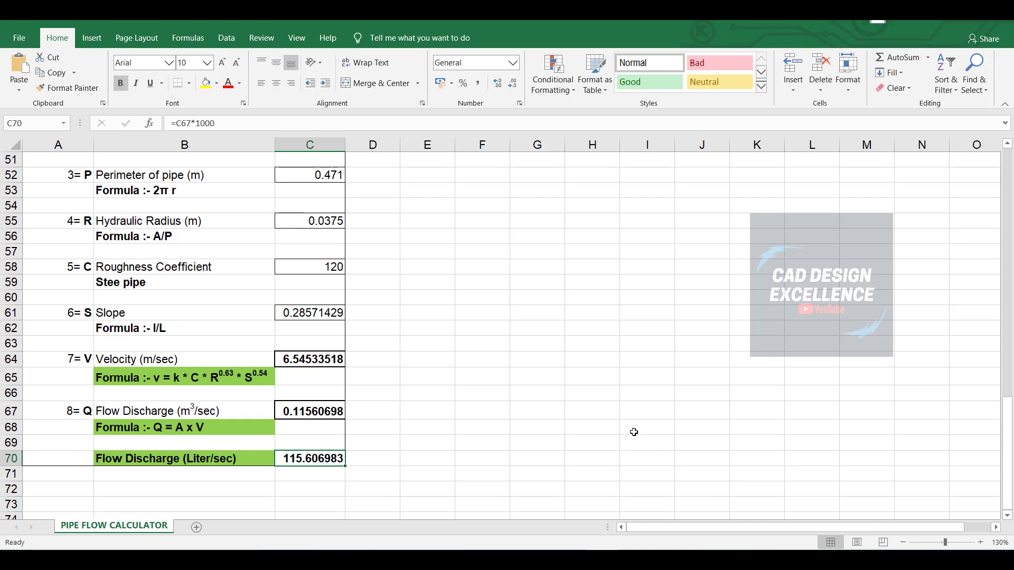
# Scroll back up to row 1, where the PIPE FLOW CALCULATOR title and Hazen-Williams formulas appear.
pyautogui.scroll(3, 498, 415)
pyautogui.scroll(4, 496, 410)
pyautogui.scroll(2, 492, 404)
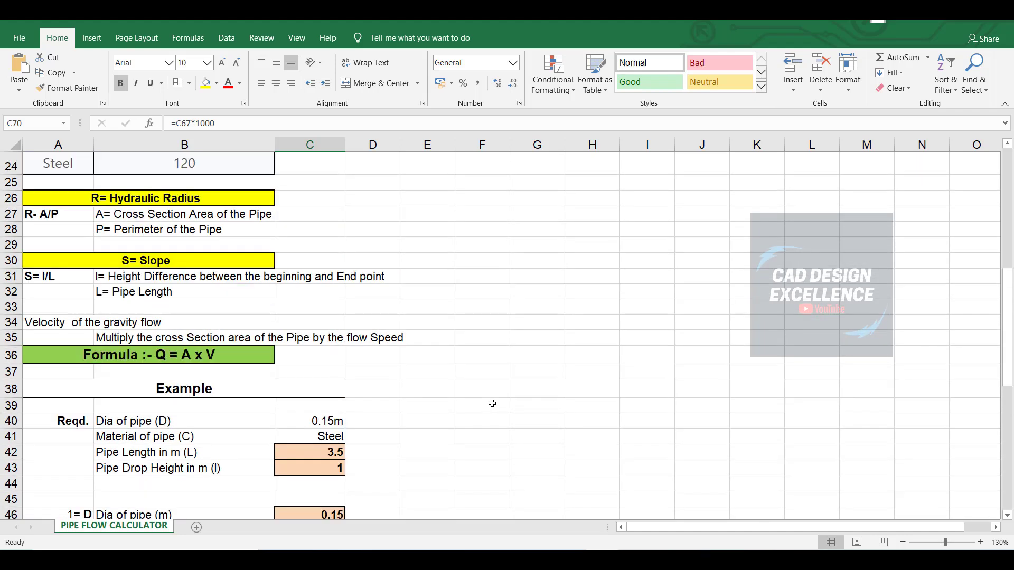
pyautogui.scroll(2, 492, 404)
pyautogui.scroll(3, 492, 404)
pyautogui.scroll(3, 494, 404)
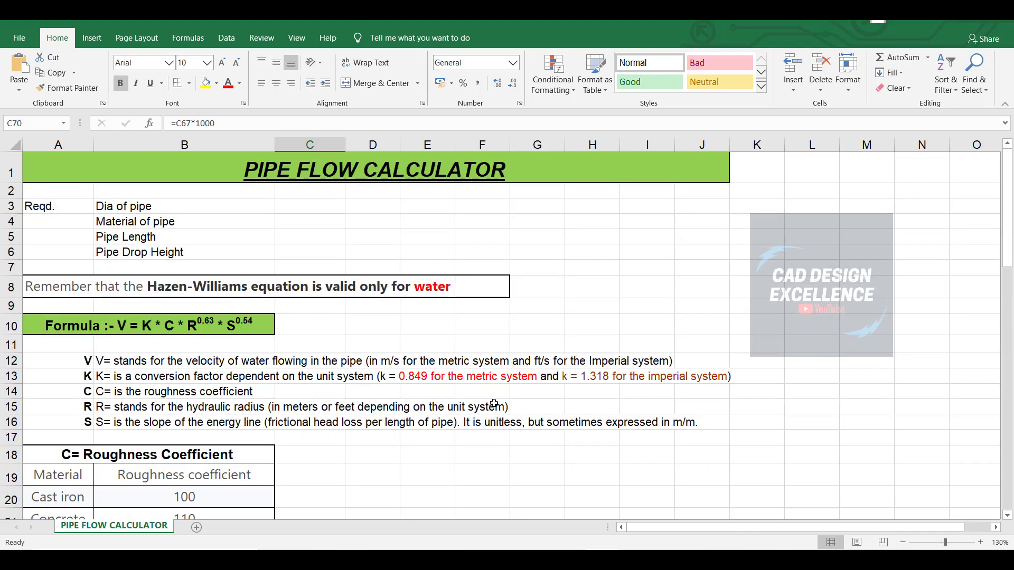